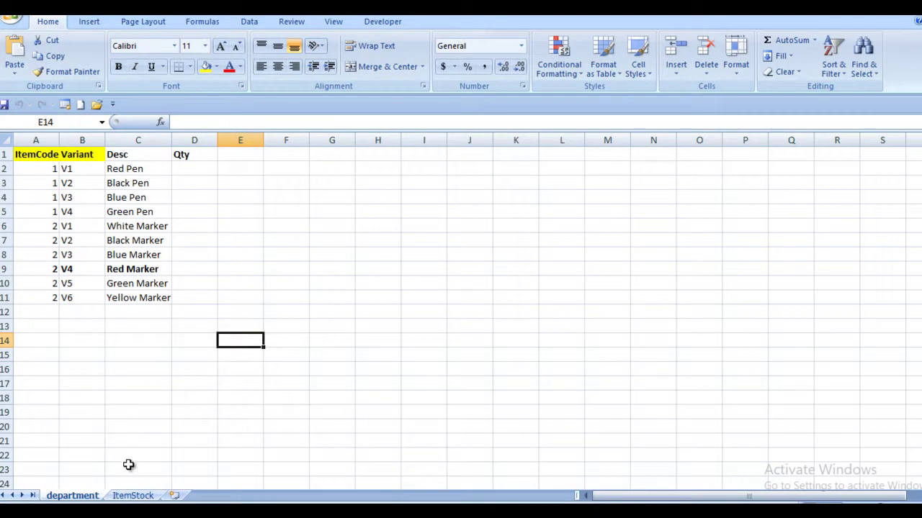
Step: Insert a blank column before Desc on the department sheet
{"action": "left_click", "coordinate": [133, 495]}
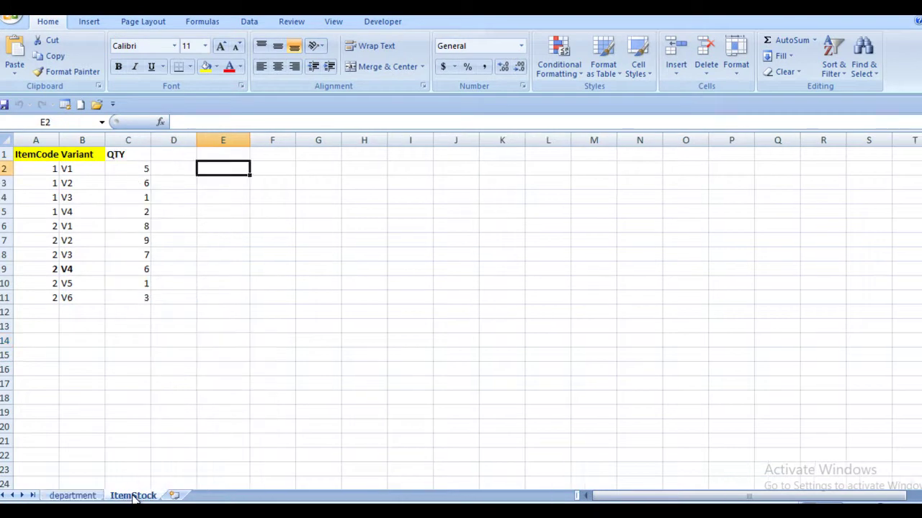
{"action": "left_click", "coordinate": [70, 496]}
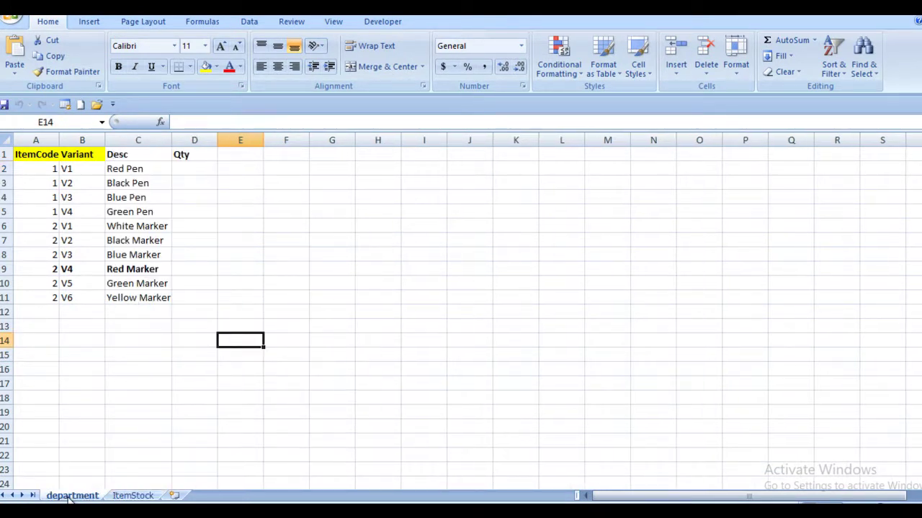
{"action": "left_click", "coordinate": [130, 139]}
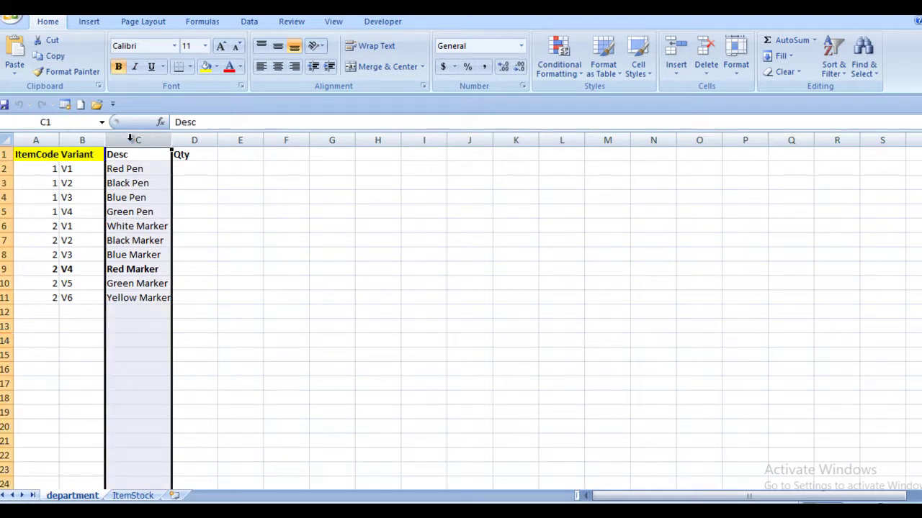
{"action": "key", "text": "ctrl+shift+plus"}
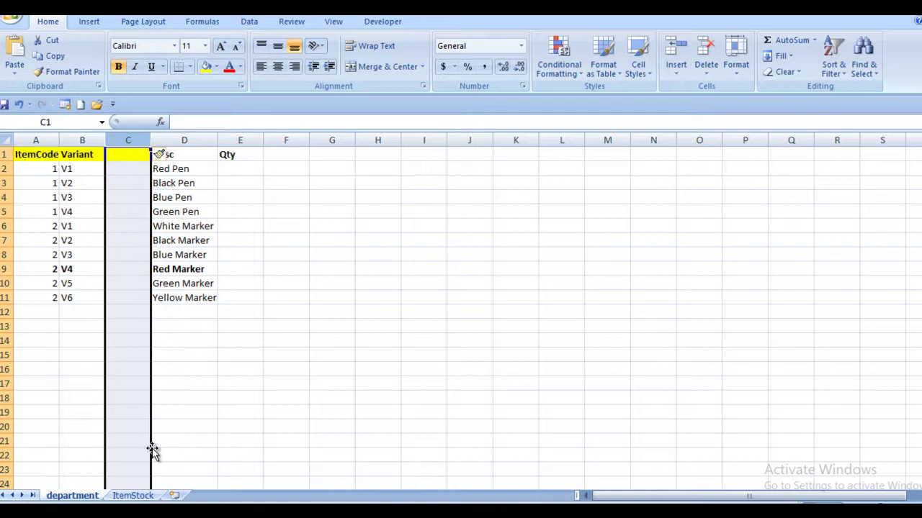
Step: Insert a blank column before QTY on the ItemStock sheet
{"action": "left_click", "coordinate": [133, 496]}
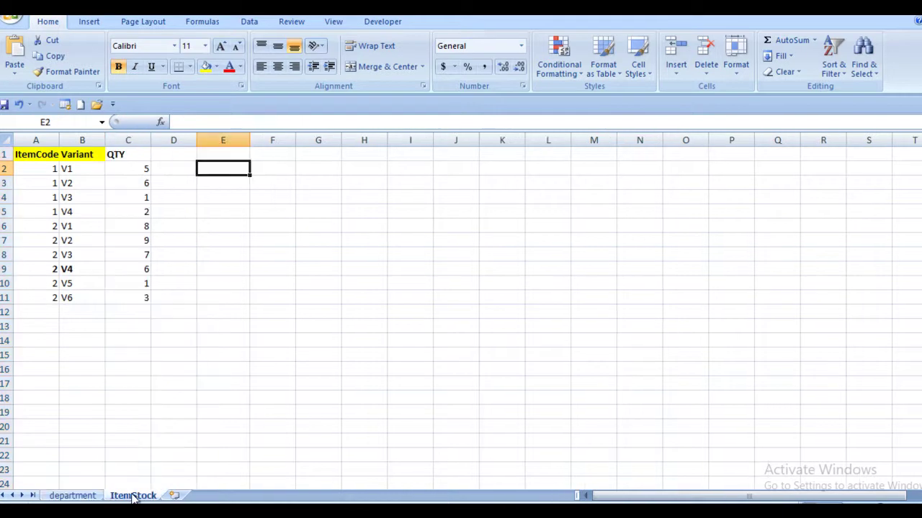
{"action": "left_click", "coordinate": [140, 139]}
{"action": "key", "text": "ctrl+shift+plus"}
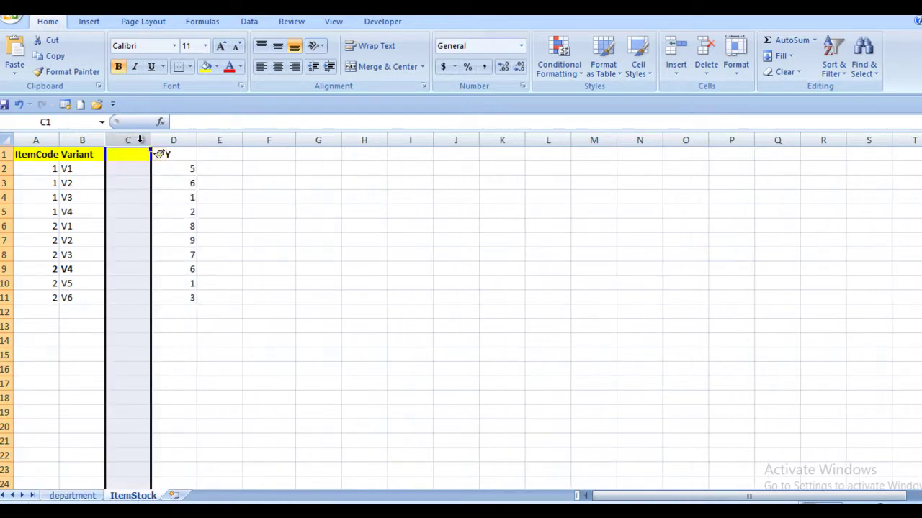
{"action": "key", "text": "ctrl+Page_Up"}
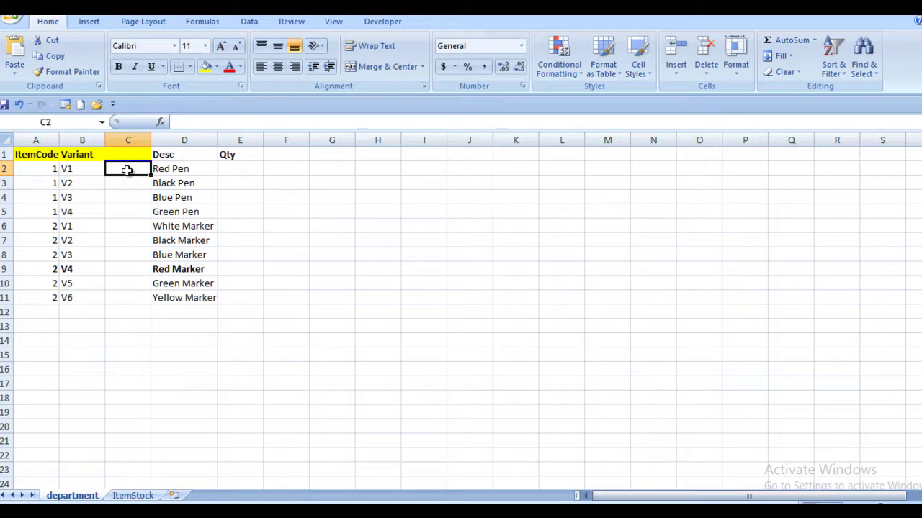
Step: Enter =A2&B2 in C2 and fill it down to row 11, giving keys 1V1 through 2V6
{"action": "type", "text": "="}
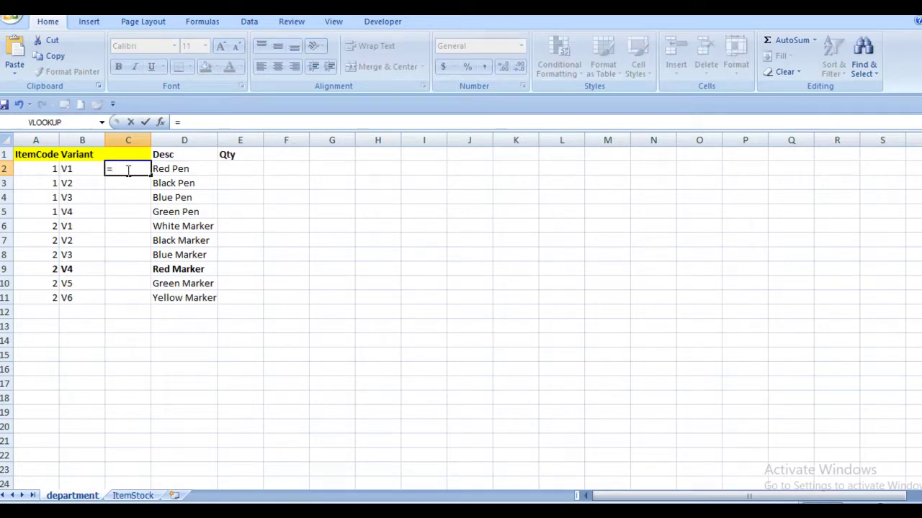
{"action": "left_click", "coordinate": [31, 169]}
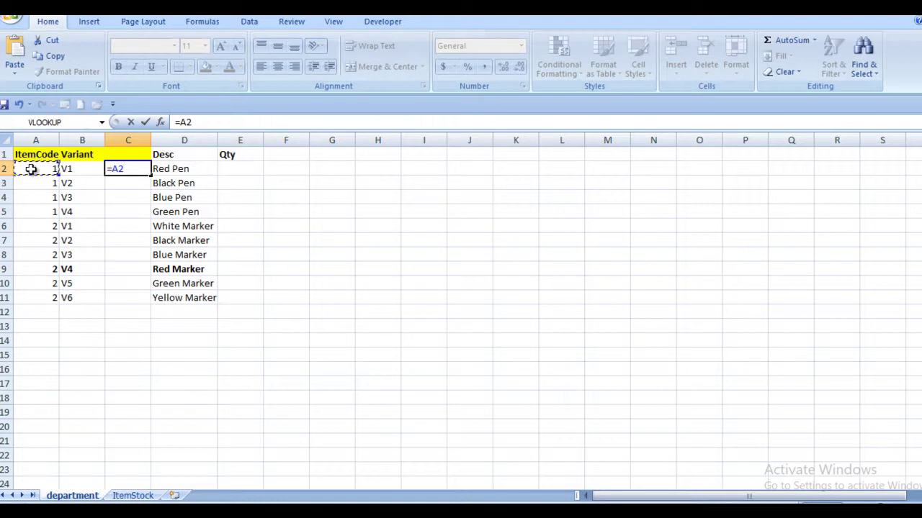
{"action": "type", "text": "&"}
{"action": "left_click", "coordinate": [77, 168]}
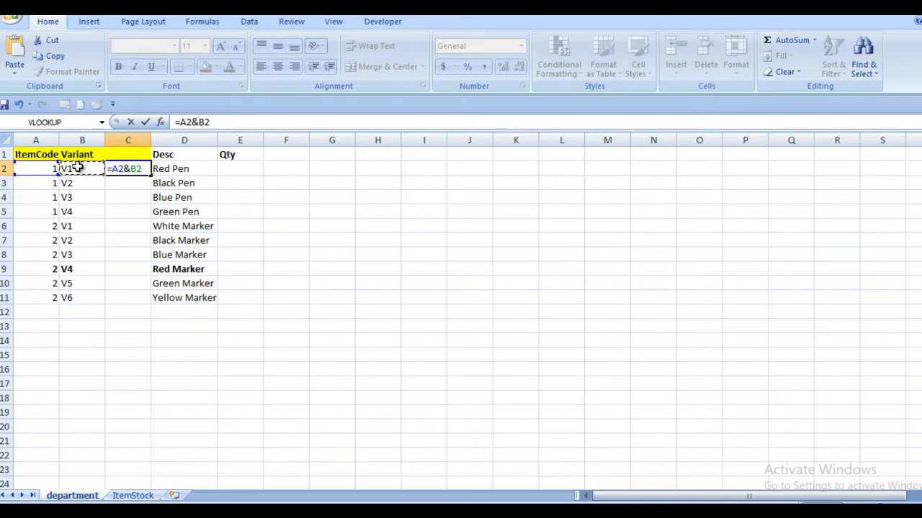
{"action": "key", "text": "Return"}
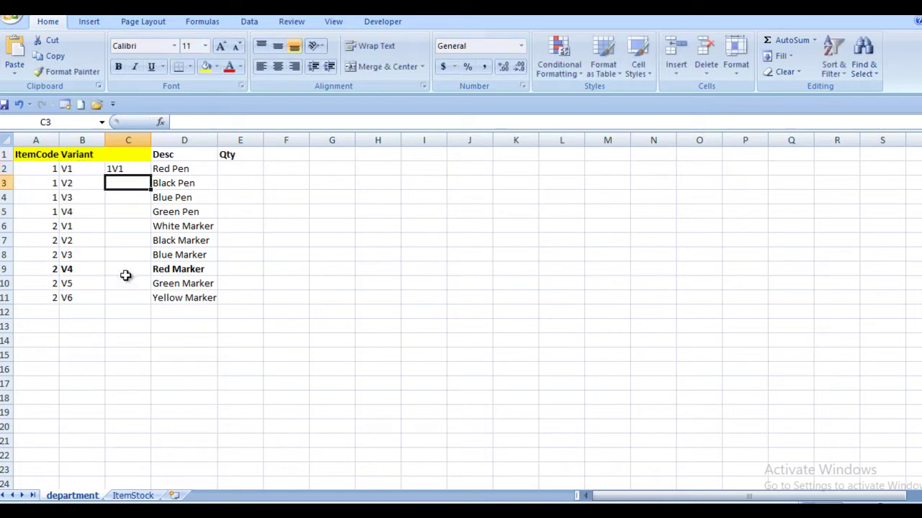
{"action": "left_click", "coordinate": [117, 169]}
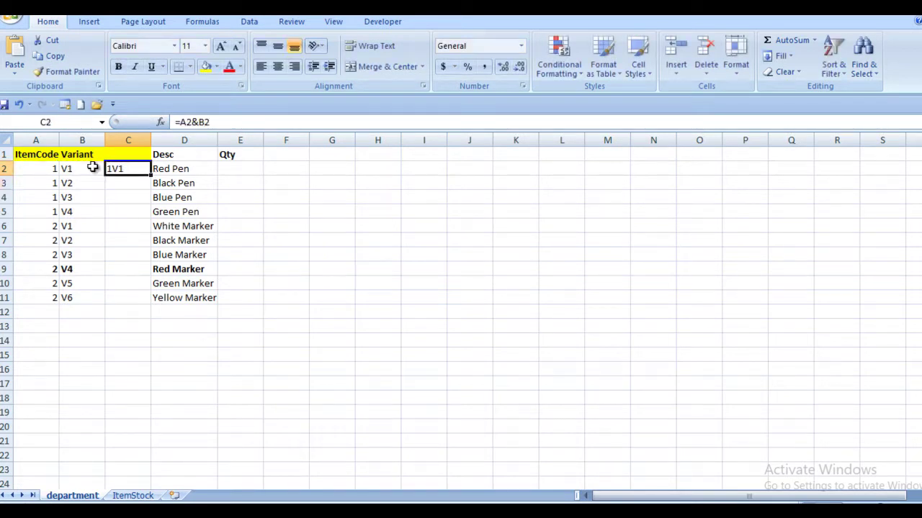
{"action": "double_click", "coordinate": [152, 175]}
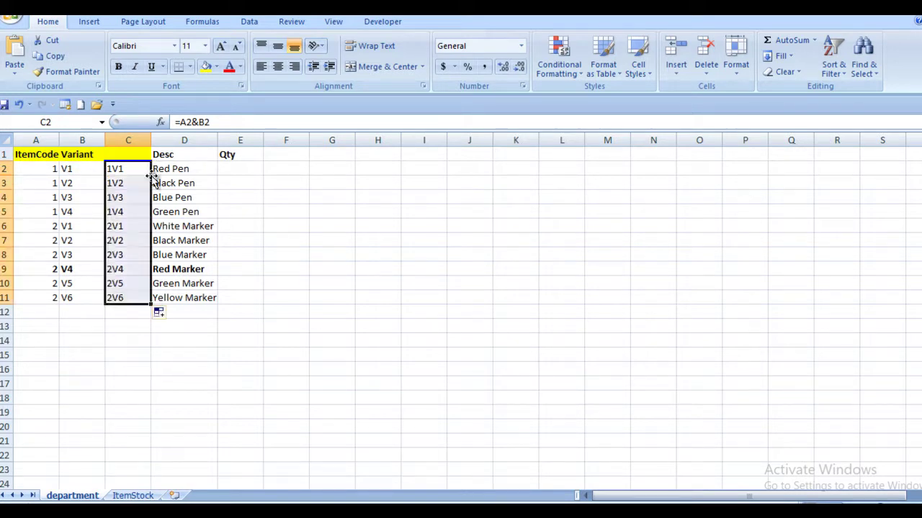
{"action": "left_click", "coordinate": [298, 191]}
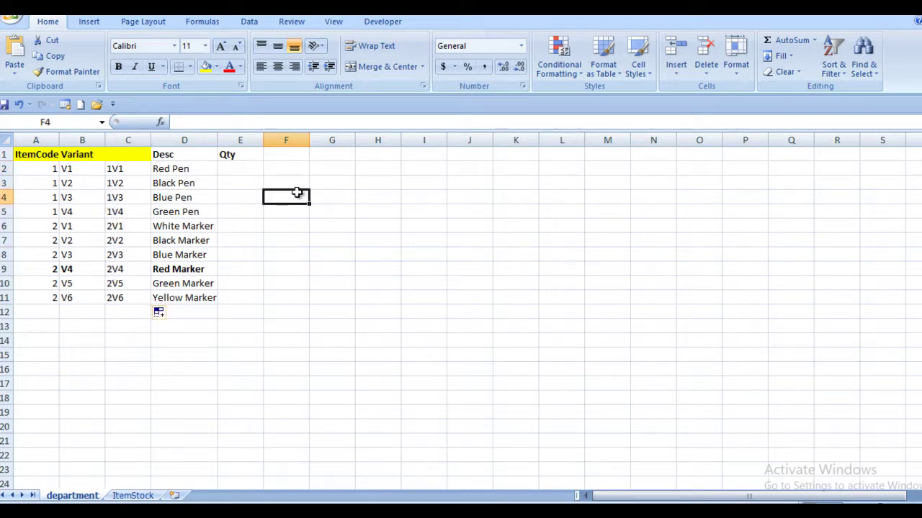
Step: Give the key column the header COL in C1
{"action": "left_click", "coordinate": [126, 158]}
{"action": "type", "text": "COL"}
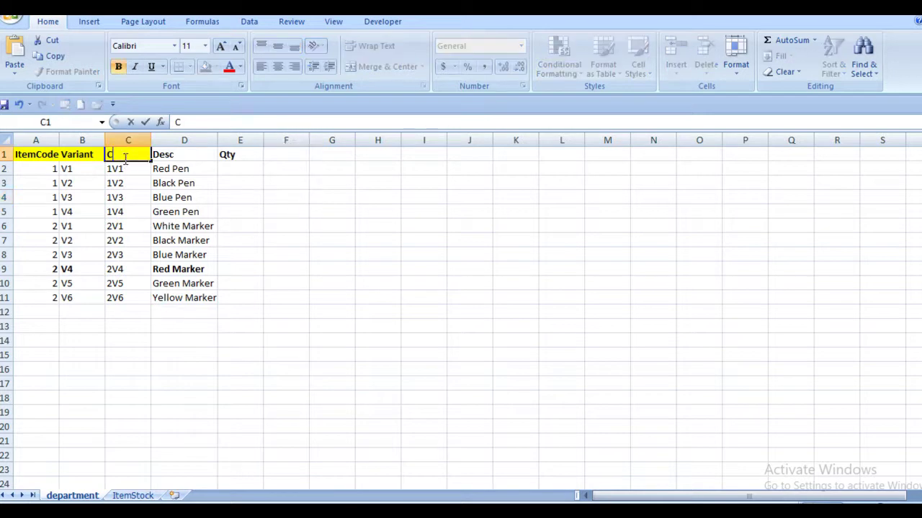
{"action": "key", "text": "Return"}
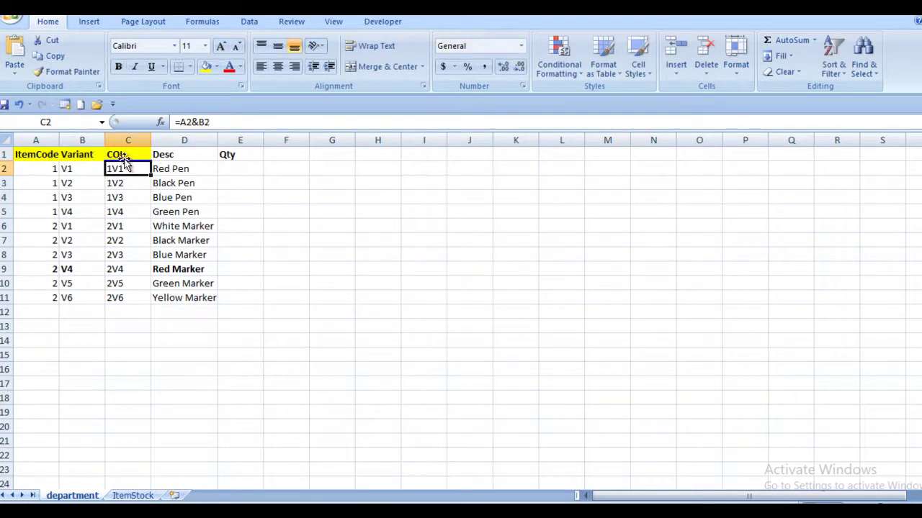
{"action": "left_click", "coordinate": [133, 496]}
Step: On ItemStock, enter =A2&B2 in C2 and fill it down to row 11 for keys 1V1–2V6
{"action": "left_click", "coordinate": [255, 284]}
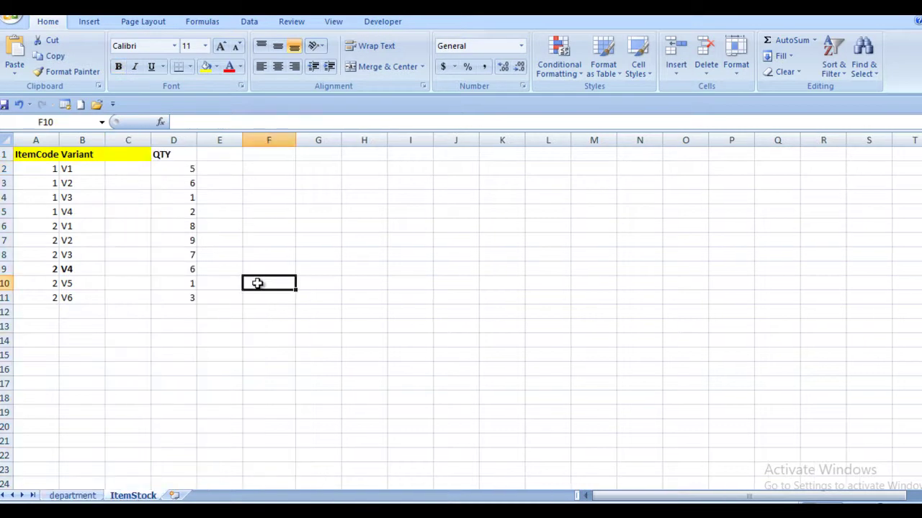
{"action": "left_click", "coordinate": [132, 169]}
{"action": "type", "text": "="}
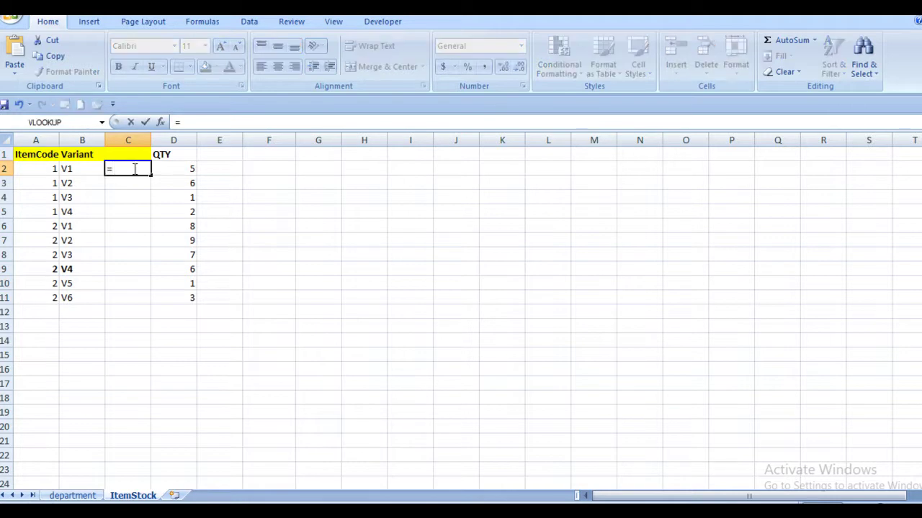
{"action": "key", "text": "Left"}
{"action": "key", "text": "Left"}
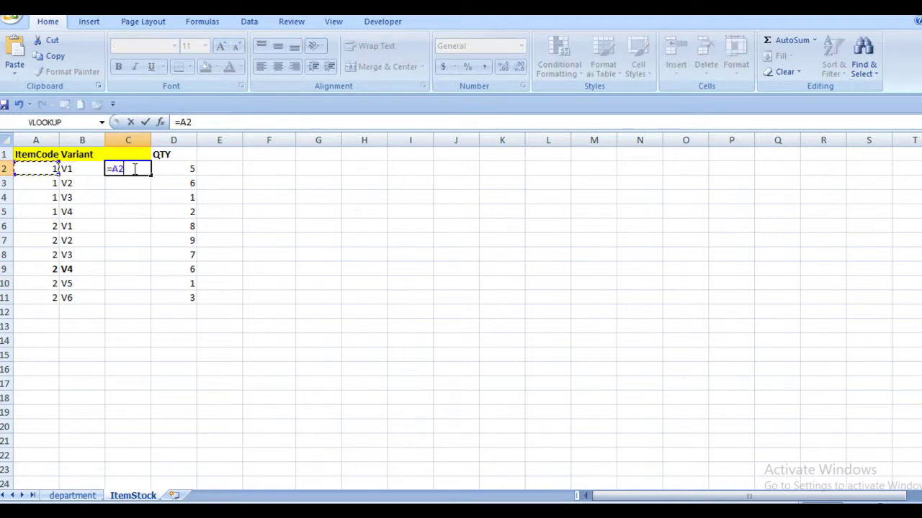
{"action": "type", "text": "&"}
{"action": "key", "text": "Left"}
{"action": "key", "text": "Return"}
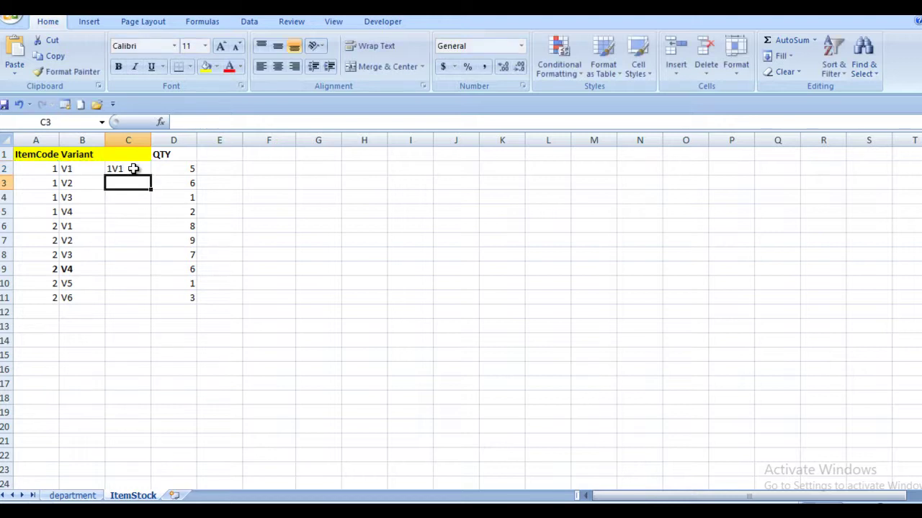
{"action": "left_click", "coordinate": [133, 168]}
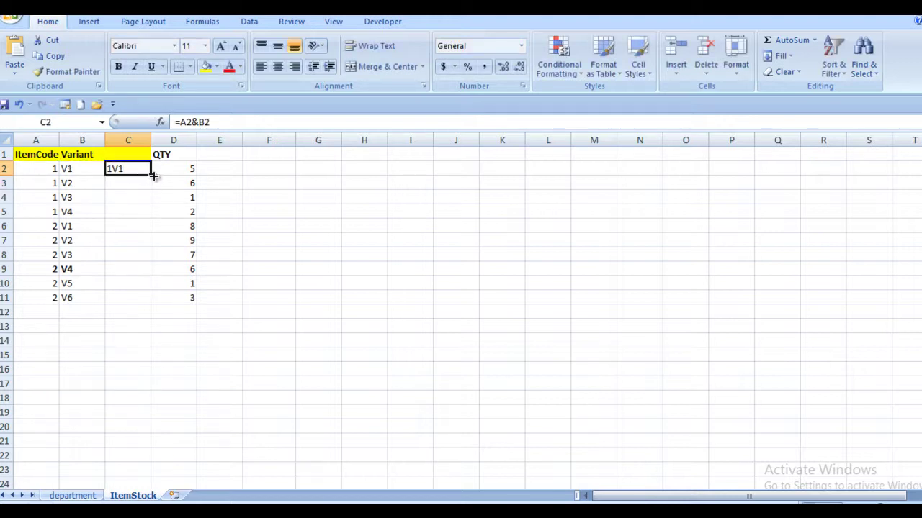
{"action": "double_click", "coordinate": [154, 176]}
{"action": "left_click", "coordinate": [235, 158]}
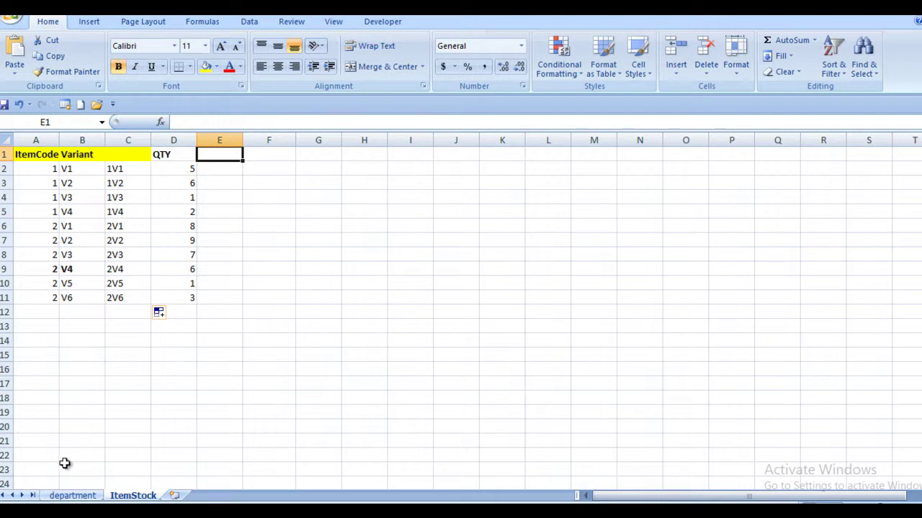
{"action": "left_click", "coordinate": [72, 496]}
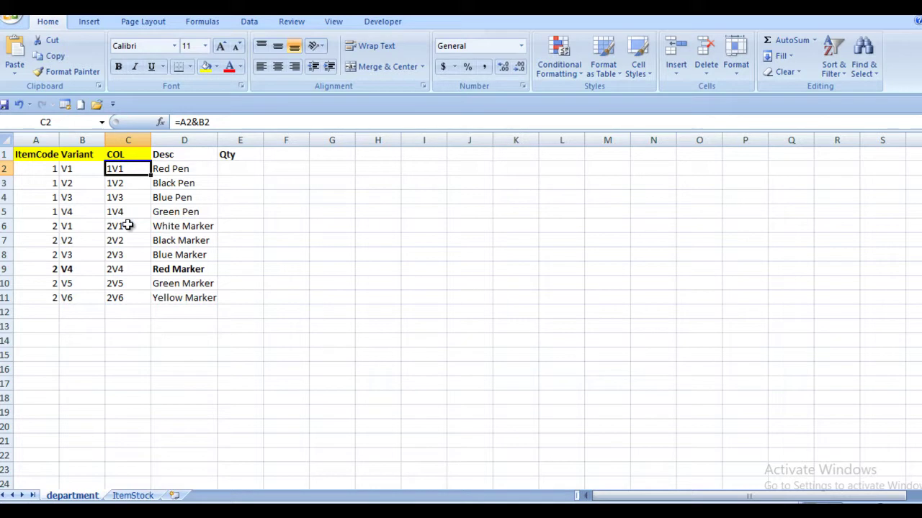
Step: Enter =VLOOKUP(C:C,ItemStock!C:D,2,0) in department's E2, returning quantity 5
{"action": "left_click", "coordinate": [239, 168]}
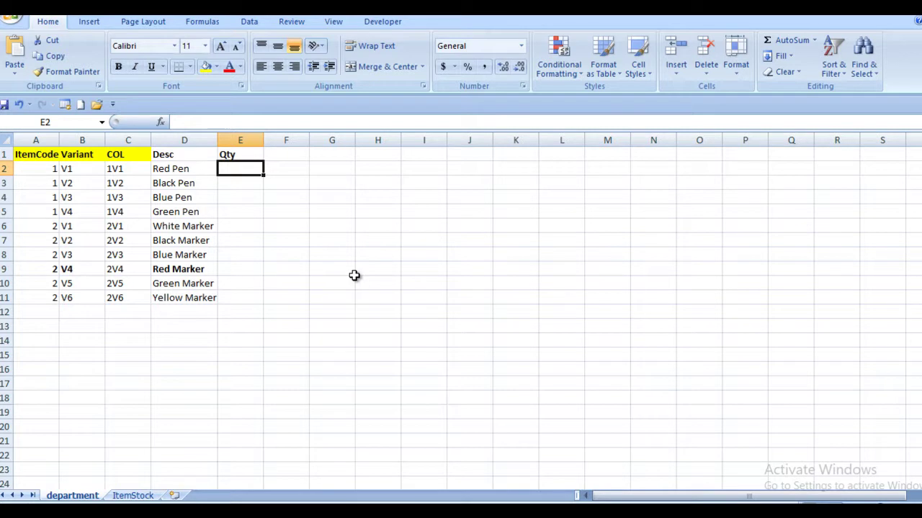
{"action": "type", "text": "=V"}
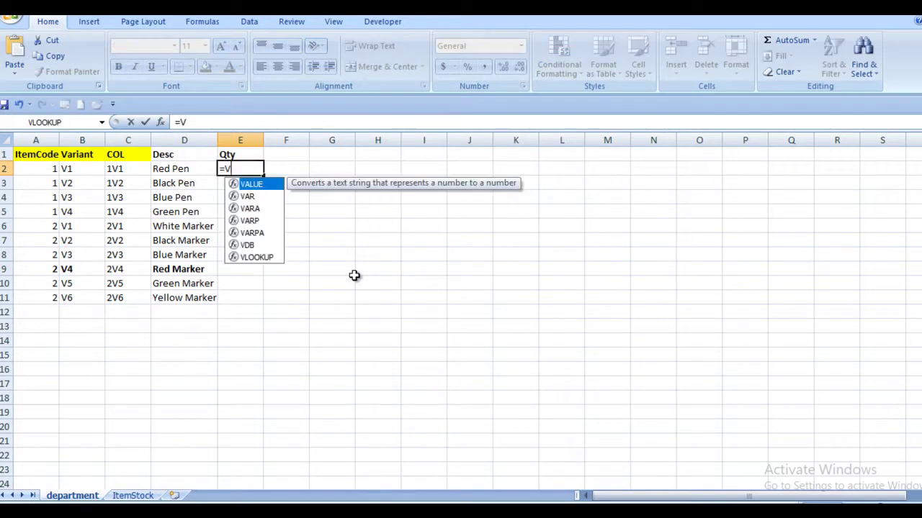
{"action": "type", "text": "LOO"}
{"action": "key", "text": "Tab"}
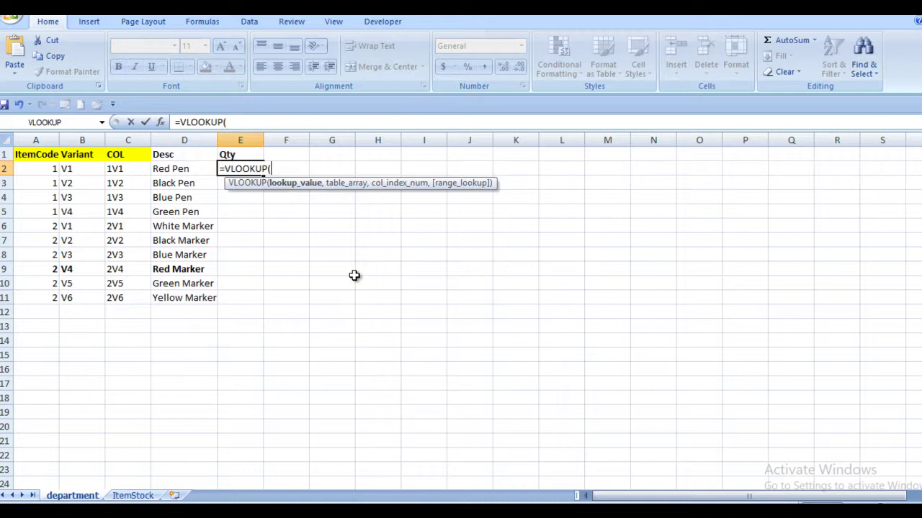
{"action": "left_click", "coordinate": [120, 139]}
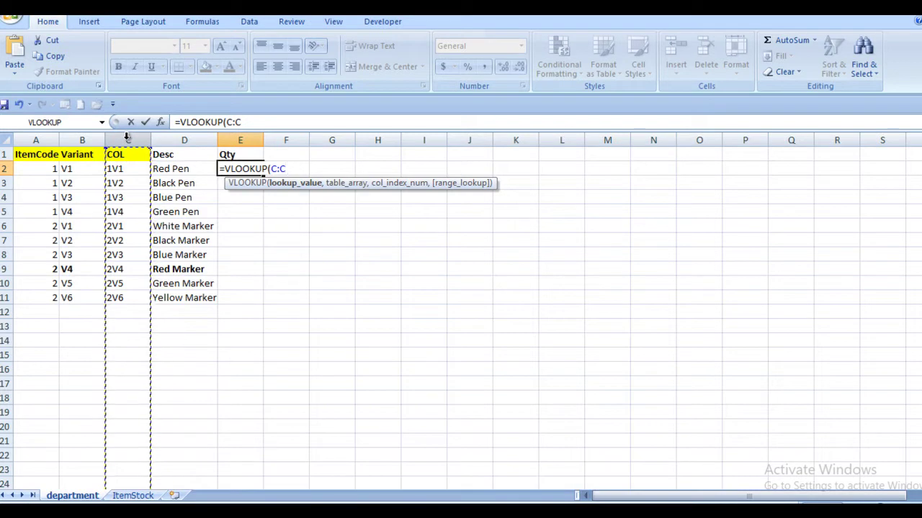
{"action": "type", "text": ","}
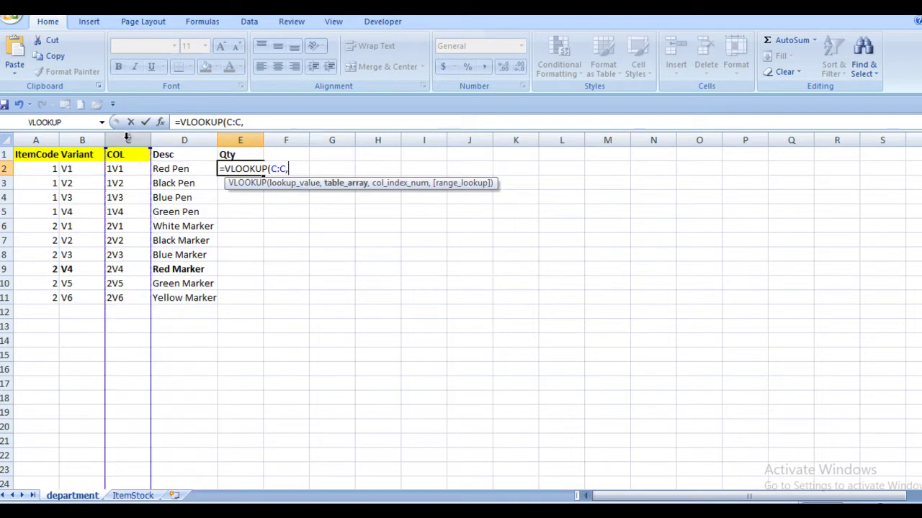
{"action": "left_click", "coordinate": [133, 496]}
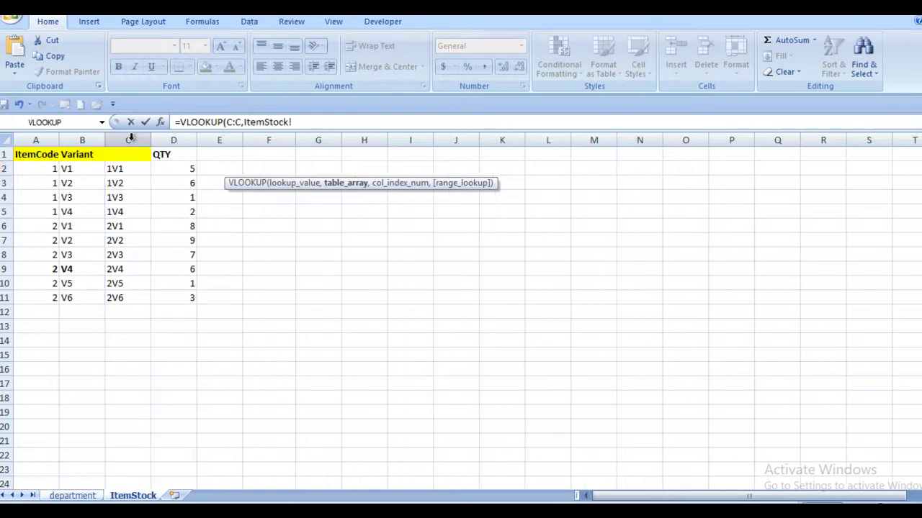
{"action": "left_click", "coordinate": [129, 138]}
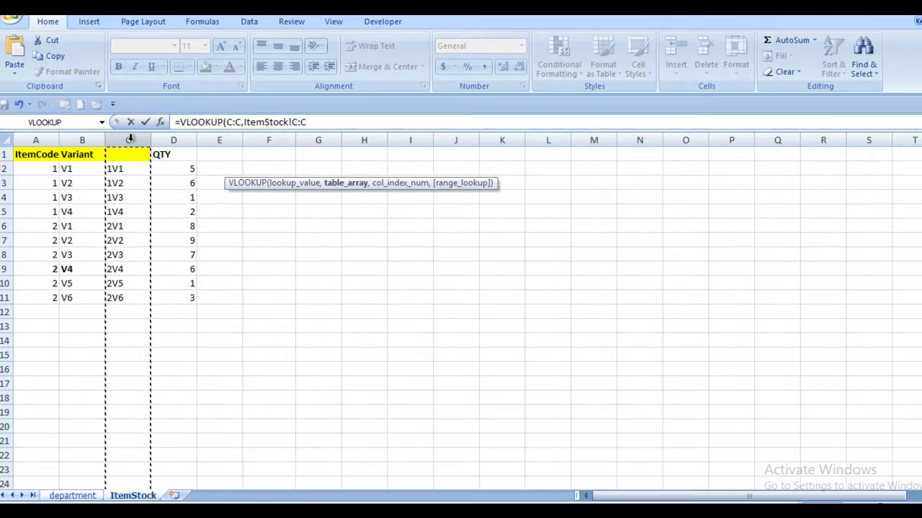
{"action": "key", "text": "shift+Right"}
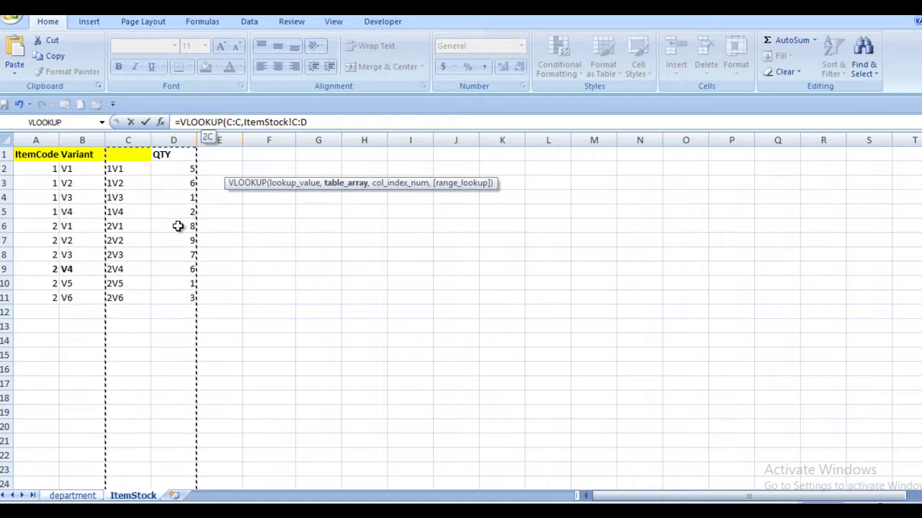
{"action": "type", "text": ","}
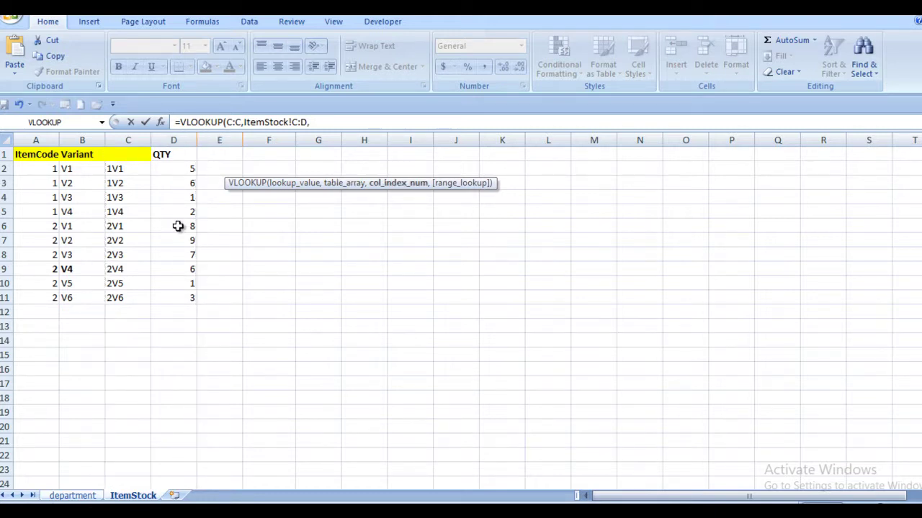
{"action": "type", "text": "2,"}
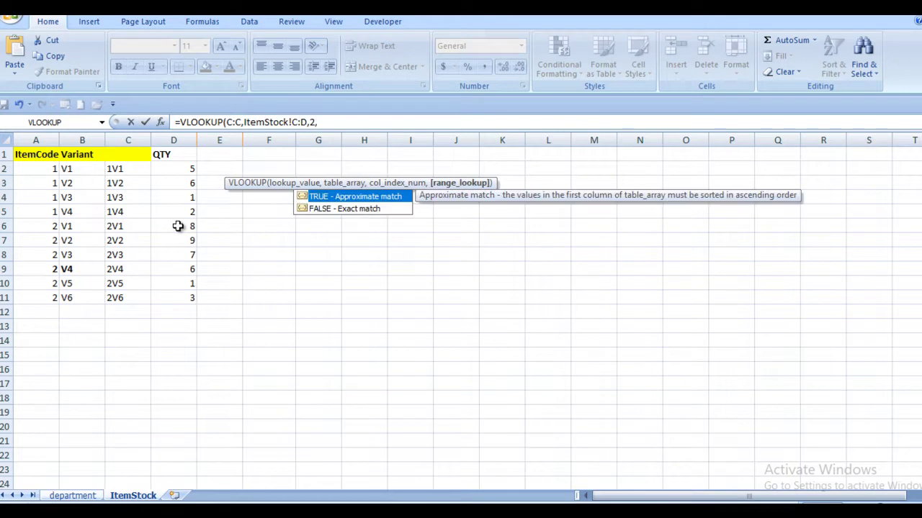
{"action": "type", "text": "0"}
{"action": "key", "text": "Return"}
Step: Fill E2's VLOOKUP down through E11 so every row shows its quantity
{"action": "left_click", "coordinate": [249, 168]}
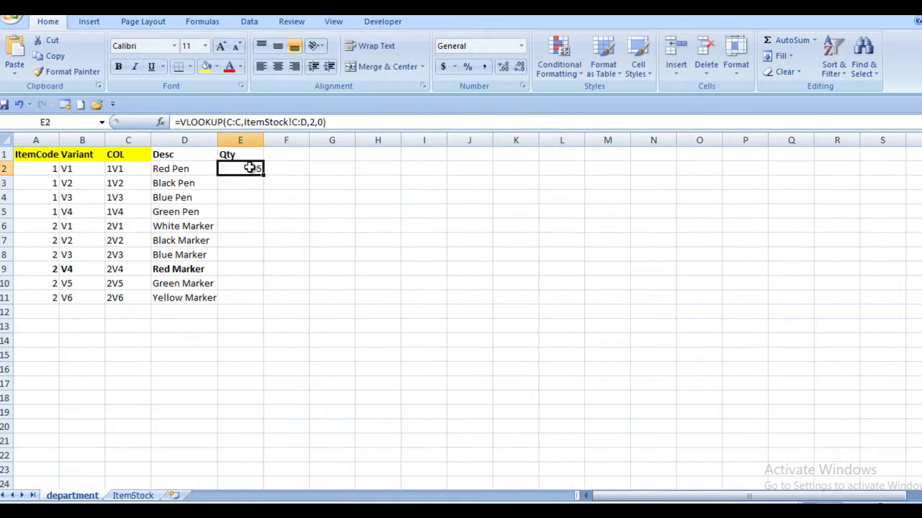
{"action": "key", "text": "Delete"}
{"action": "key", "text": "Return"}
{"action": "key", "text": "ctrl+z"}
{"action": "double_click", "coordinate": [263, 174]}
{"action": "double_click", "coordinate": [335, 195]}
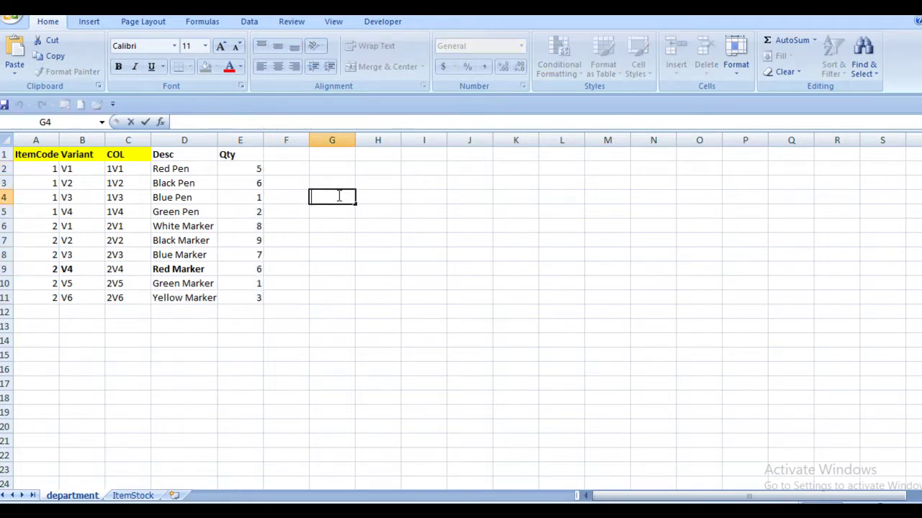
{"action": "key", "text": "Return"}
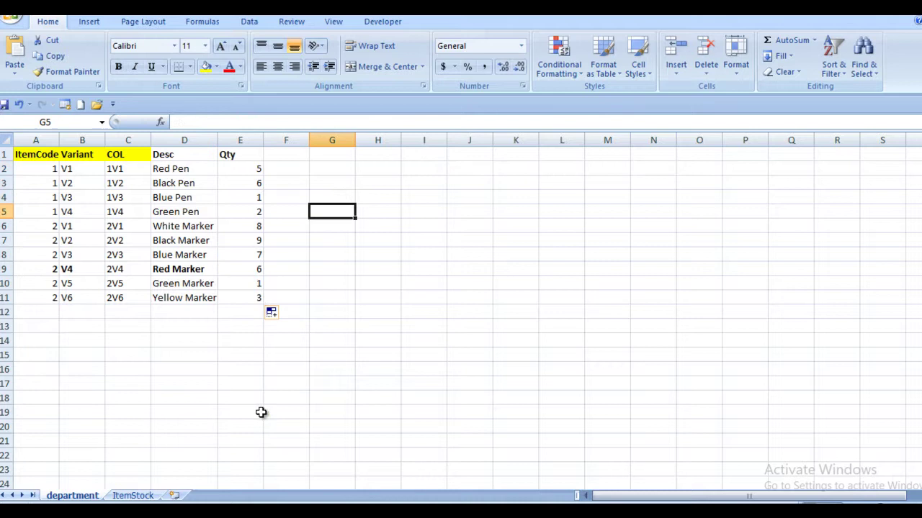
Step: Compare the department quantities against the ItemStock sheet
{"action": "left_click", "coordinate": [131, 495]}
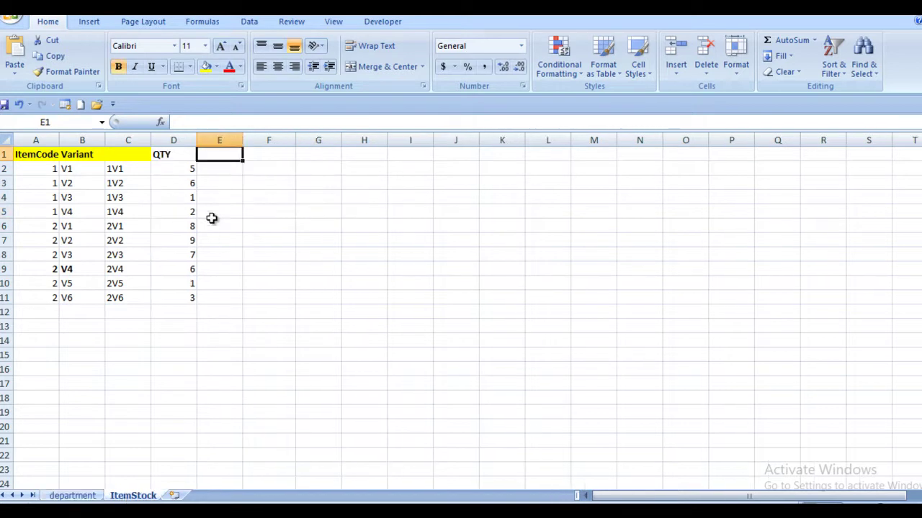
{"action": "left_click", "coordinate": [93, 495]}
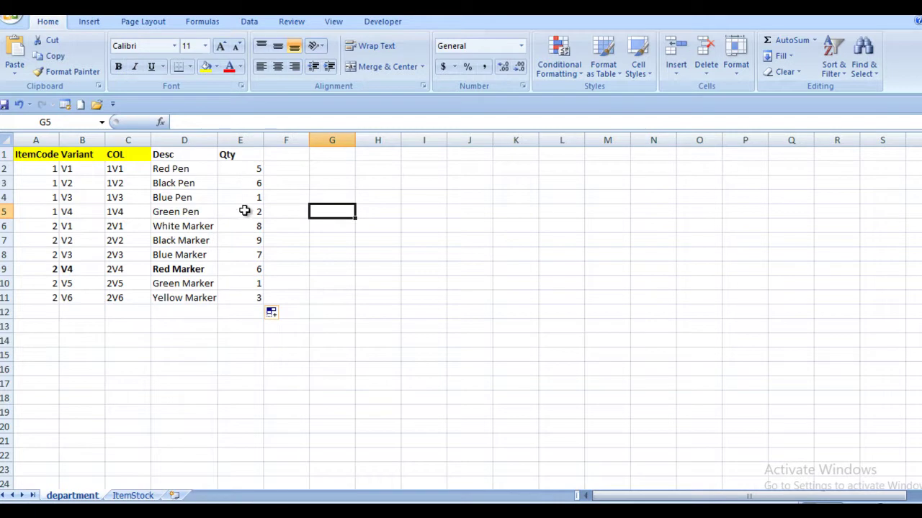
{"action": "left_click", "coordinate": [460, 239]}
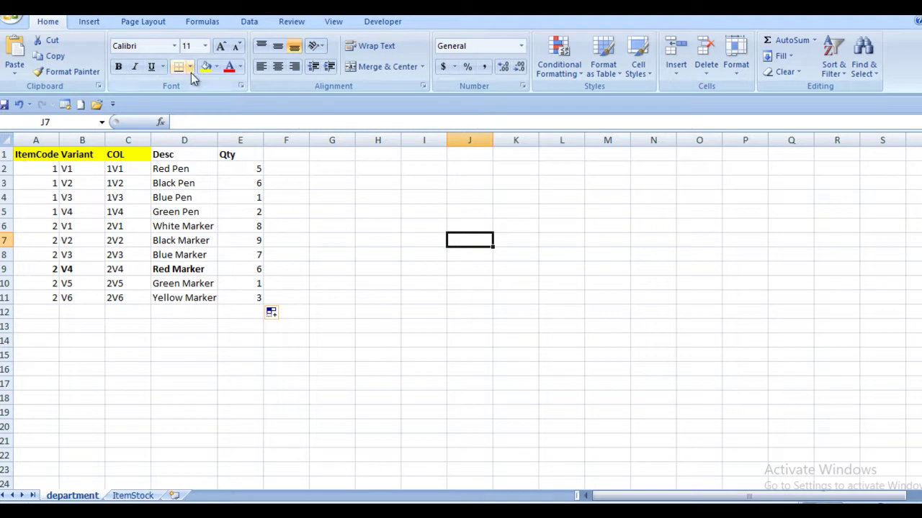
Step: Try deleting the COL helper column, then undo it because it breaks the Qty values
{"action": "left_click", "coordinate": [133, 137]}
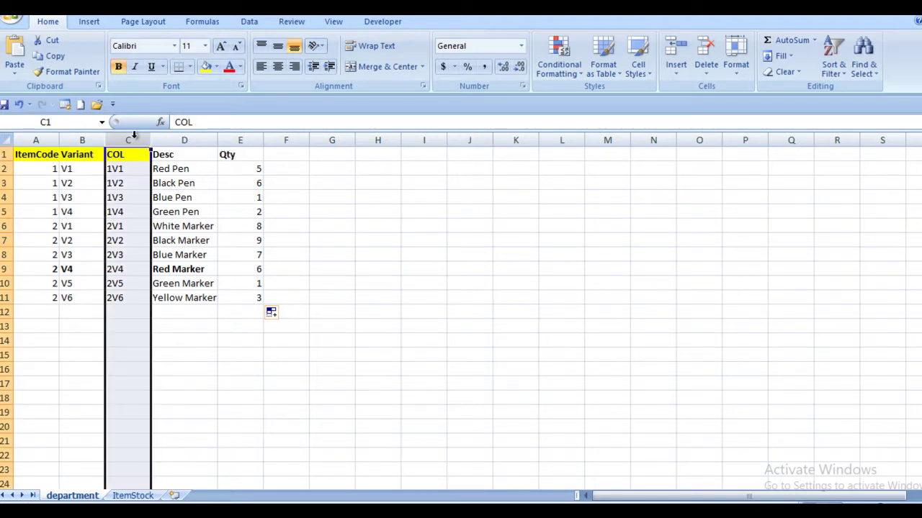
{"action": "key", "text": "ctrl+minus"}
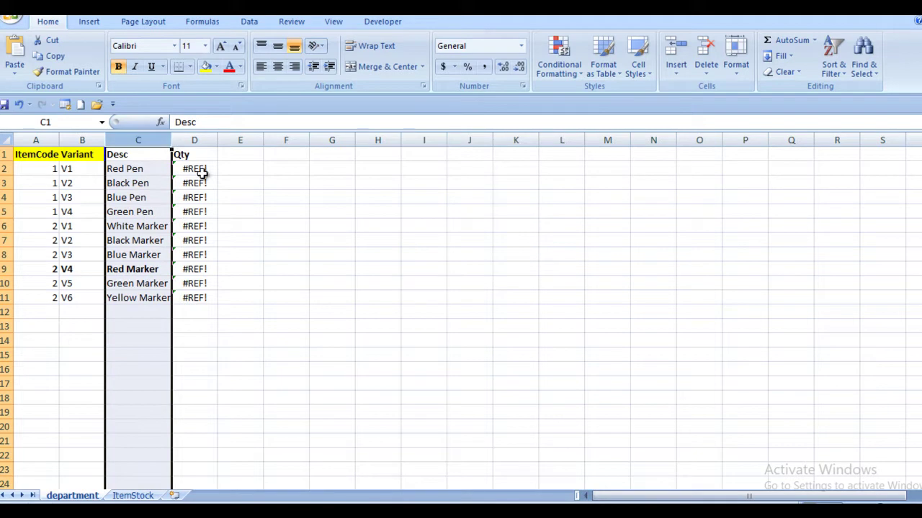
{"action": "key", "text": "ctrl+z"}
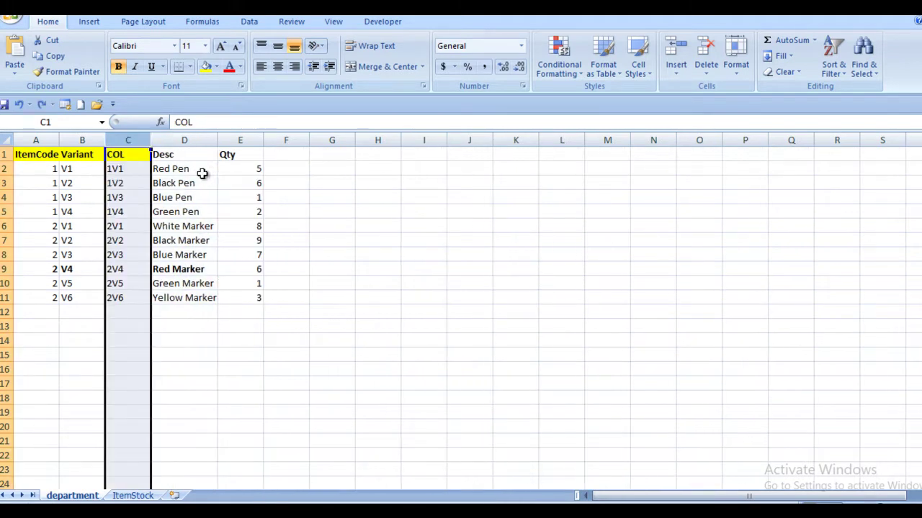
Step: Copy column E and paste it over itself as values only
{"action": "left_click", "coordinate": [249, 135]}
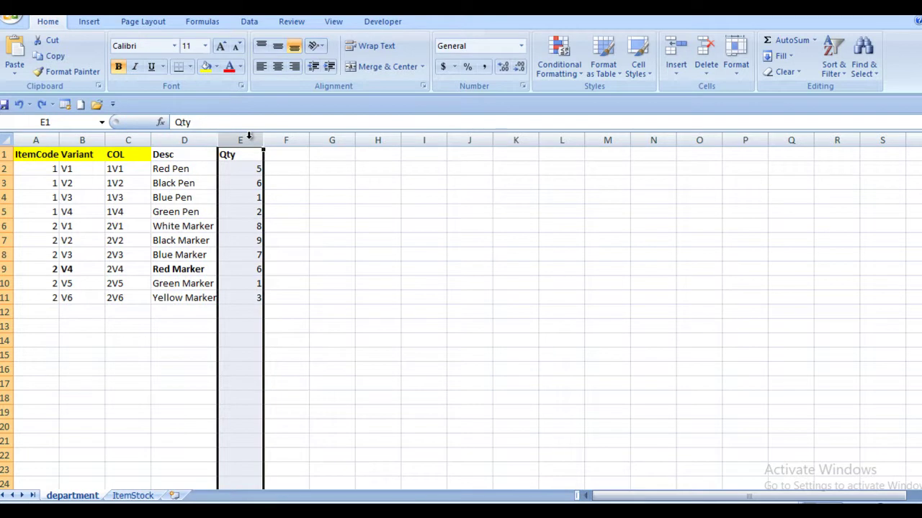
{"action": "key", "text": "ctrl+c"}
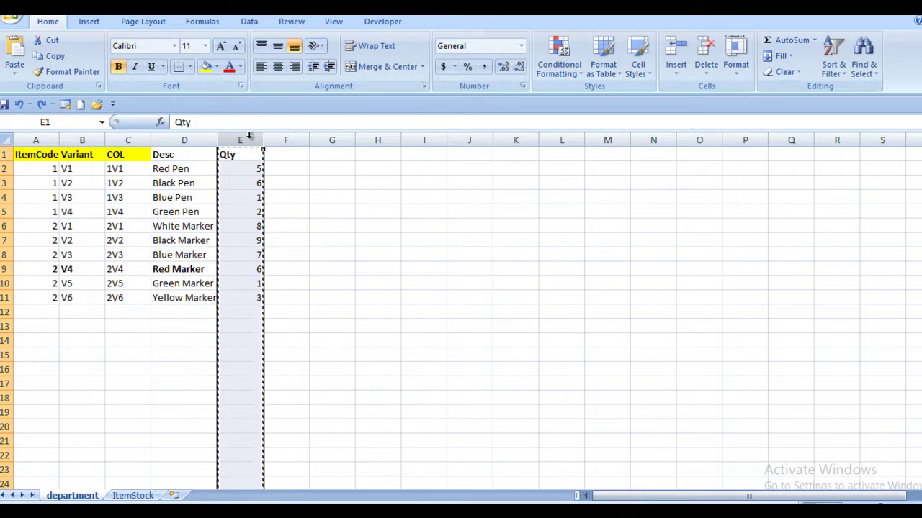
{"action": "right_click", "coordinate": [249, 135]}
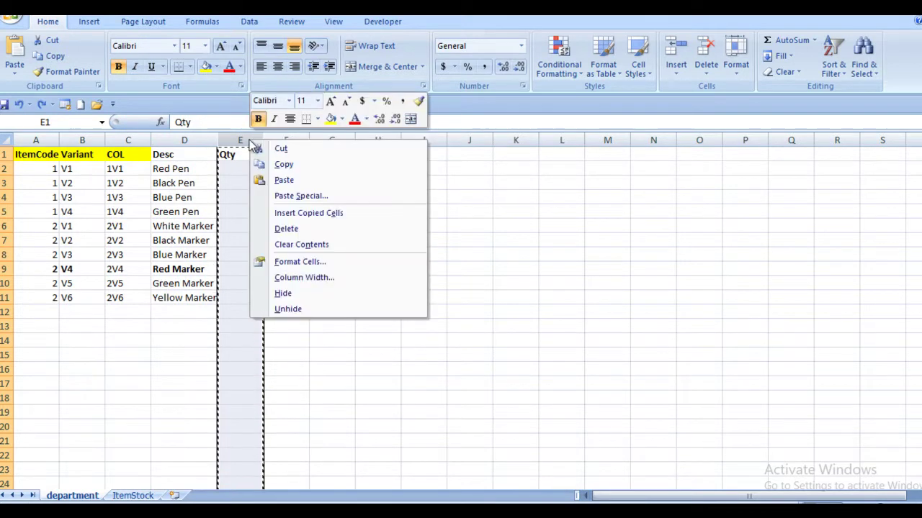
{"action": "left_click", "coordinate": [298, 196]}
{"action": "left_click", "coordinate": [193, 137]}
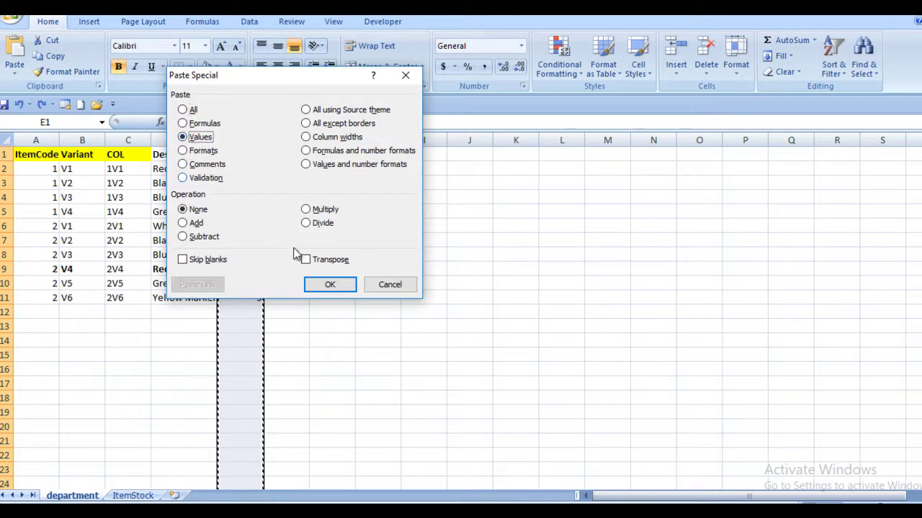
{"action": "left_click", "coordinate": [325, 283]}
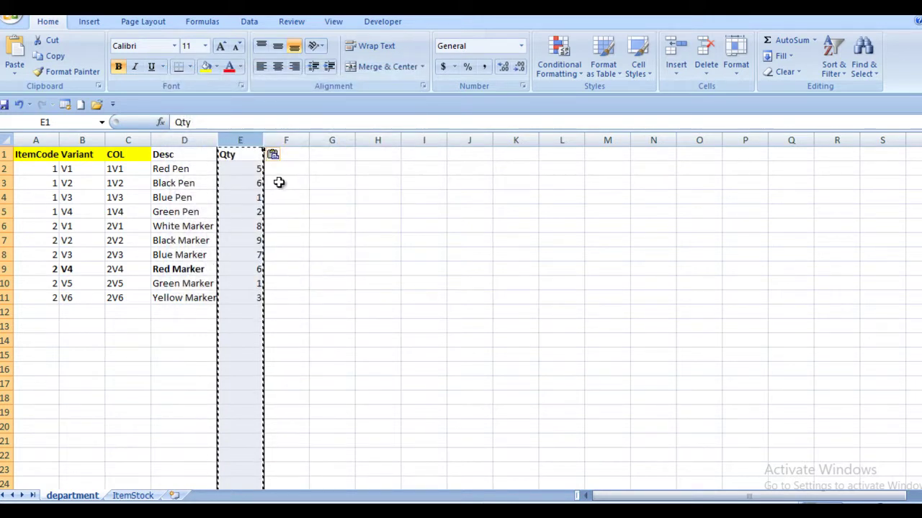
{"action": "double_click", "coordinate": [324, 182]}
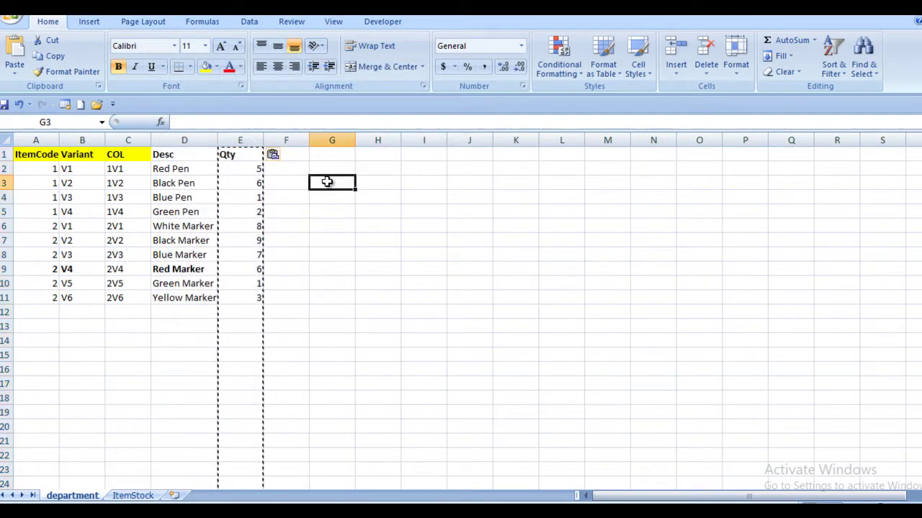
Step: Delete the COL helper column so Desc and Qty shift to C and D, then show the thank-you slide
{"action": "left_click", "coordinate": [118, 133]}
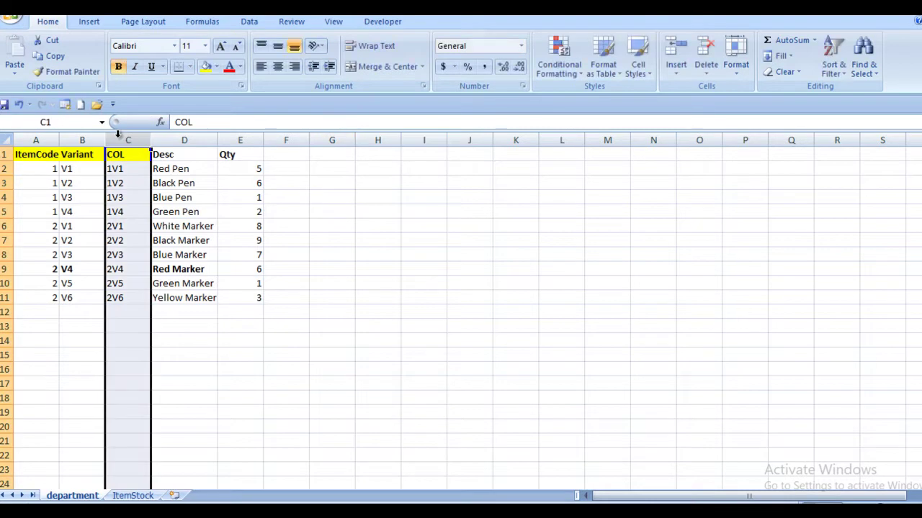
{"action": "key", "text": "ctrl+minus"}
{"action": "left_click", "coordinate": [230, 166]}
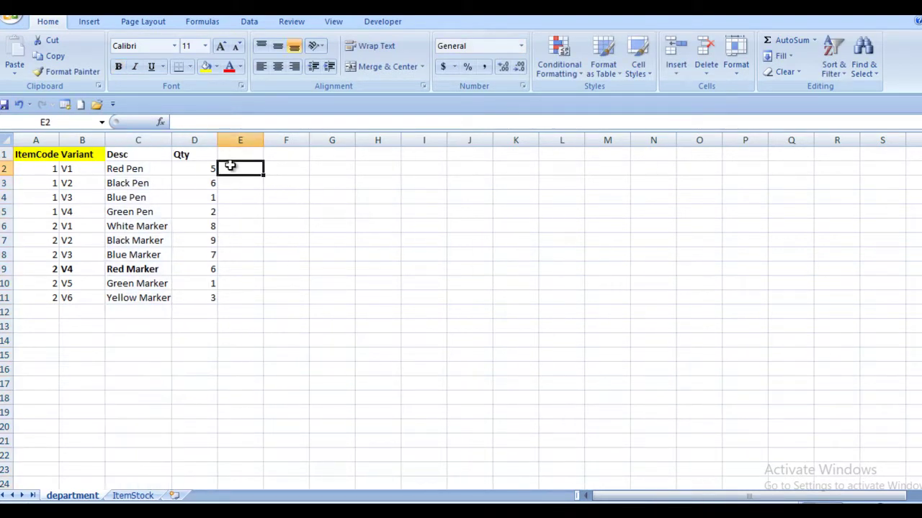
{"action": "left_click", "coordinate": [201, 299]}
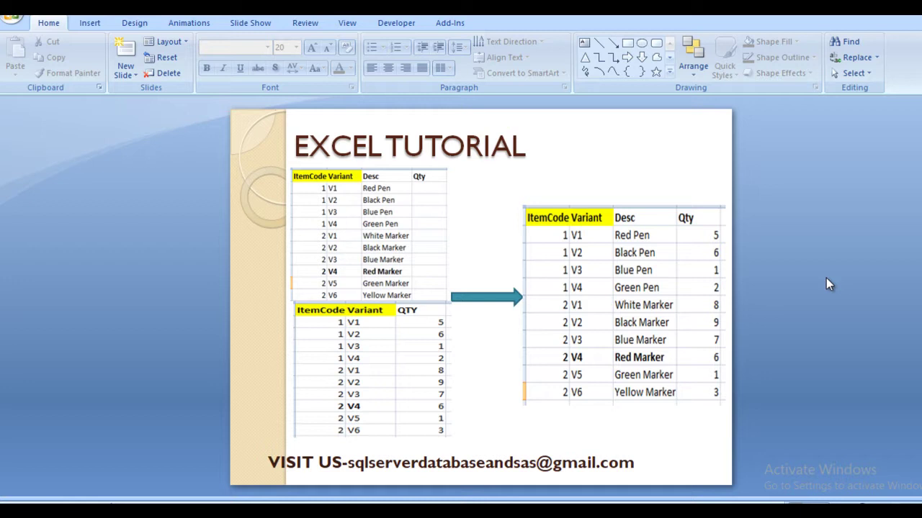
{"action": "key", "text": "Page_Down"}
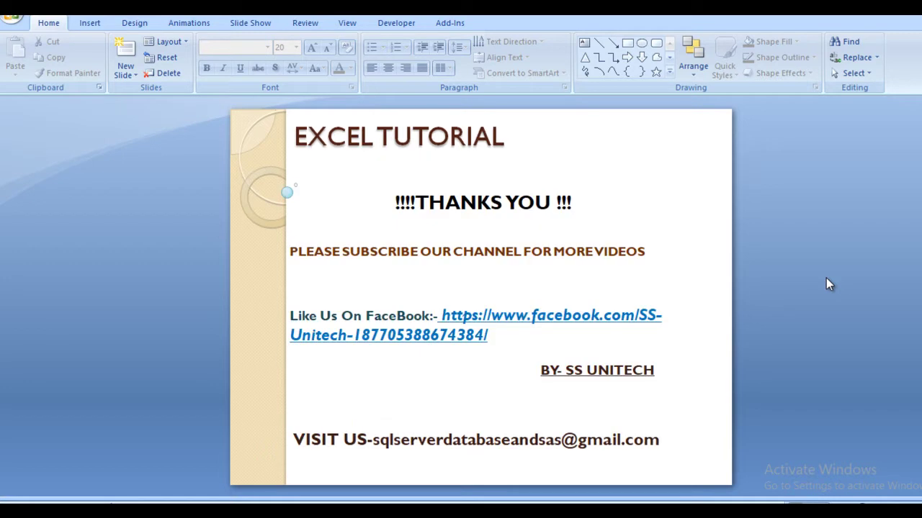